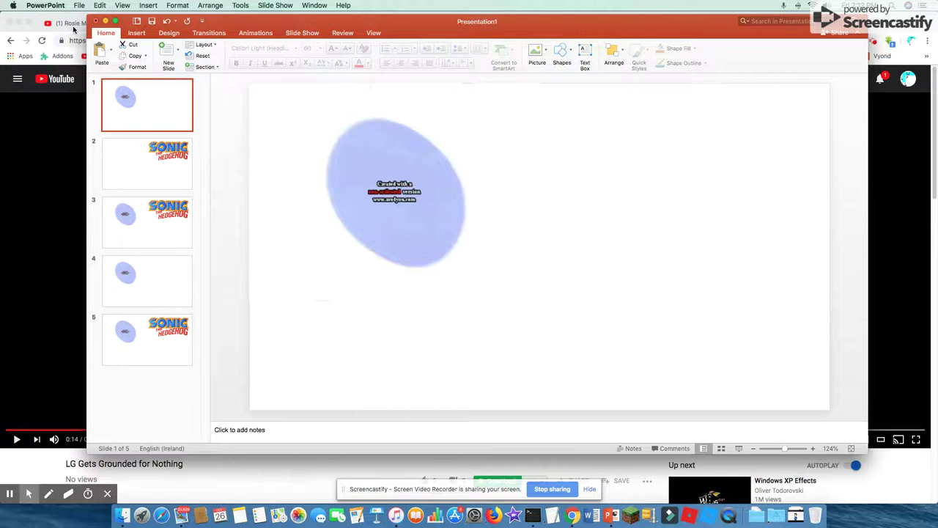
Step: Bring the PowerPoint presentation window to the front, ready to show slide 2
click(74, 28)
click(609, 517)
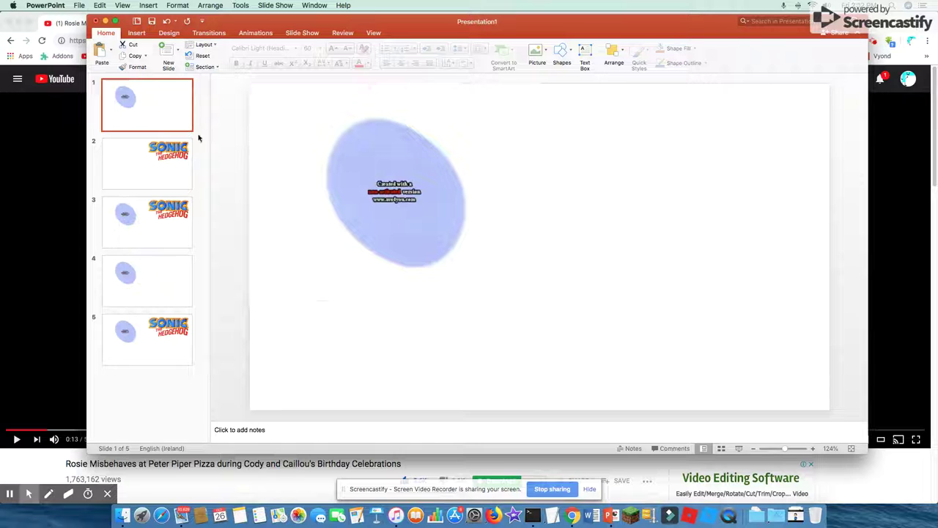
Step: On slide 2, play the Sonic the Hedgehog logo video, then go to slide 3
click(153, 161)
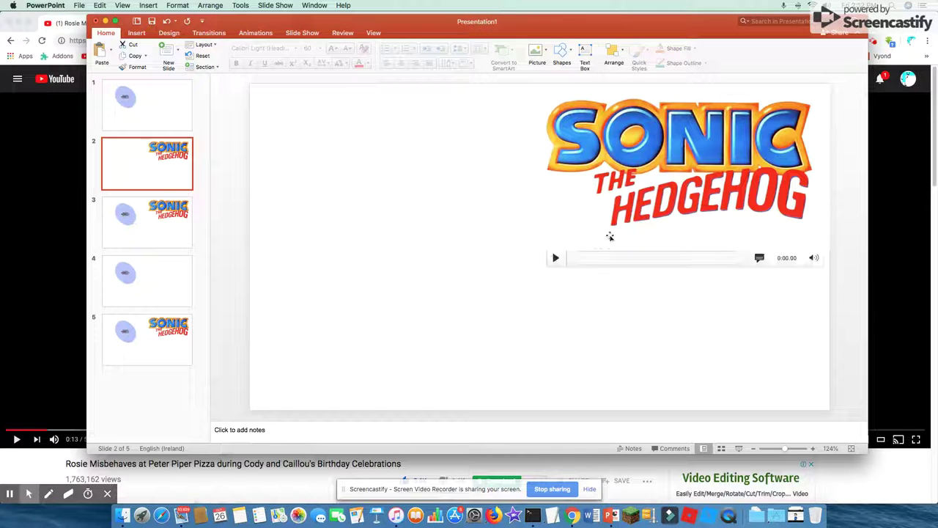
click(556, 258)
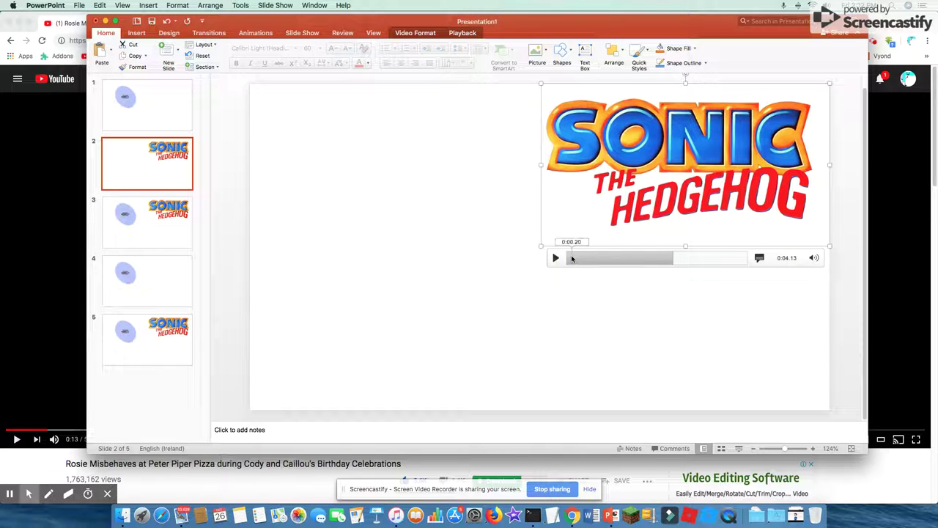
click(155, 246)
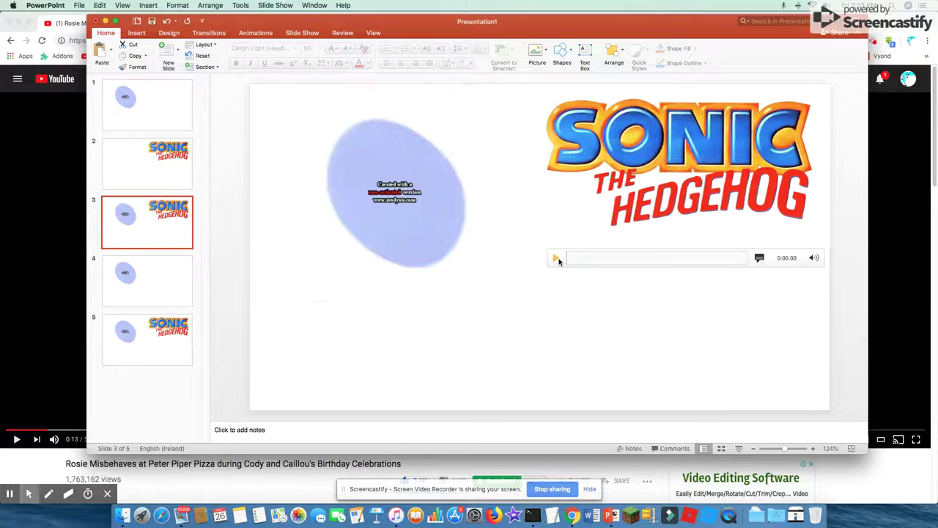
Step: Play slide 3's Sonic logo video, then step through slide 4 to slide 5
click(556, 258)
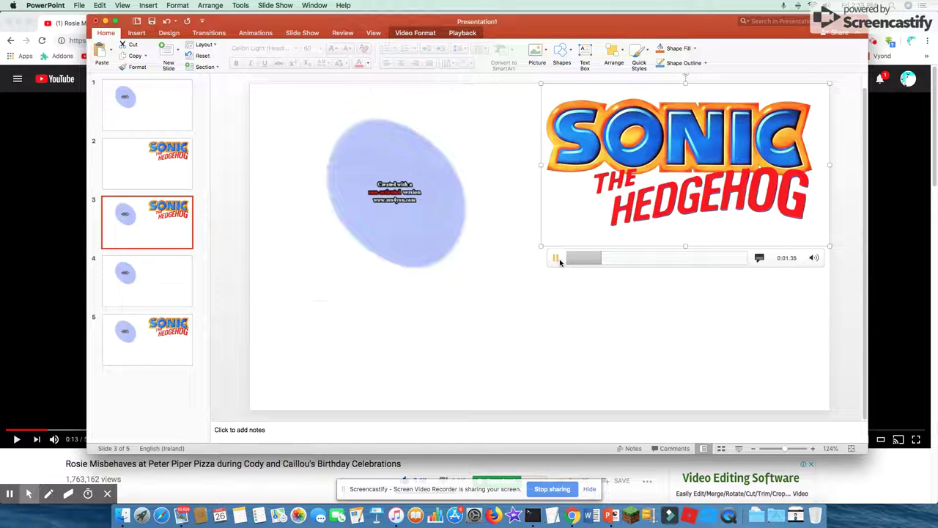
click(156, 280)
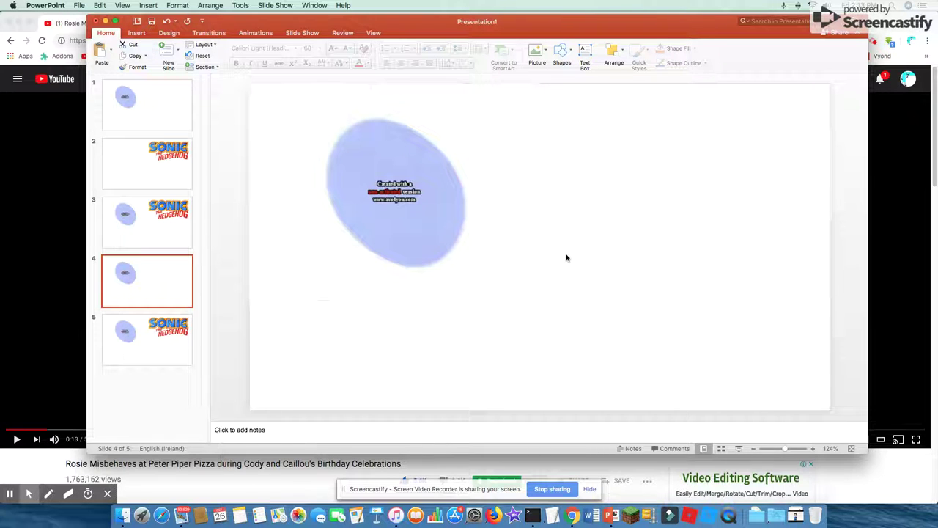
click(150, 351)
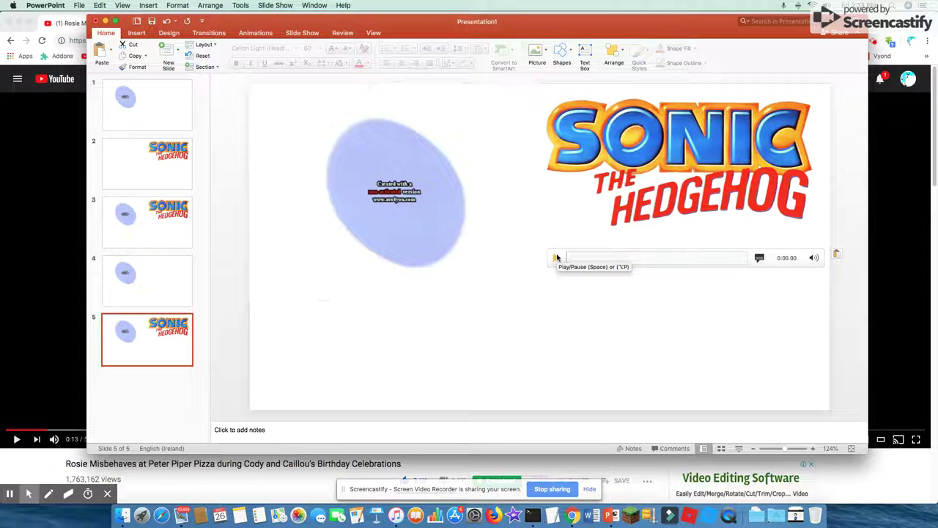
Step: On slide 5, play the Sonic logo video, then start the blue blob oval video
click(557, 257)
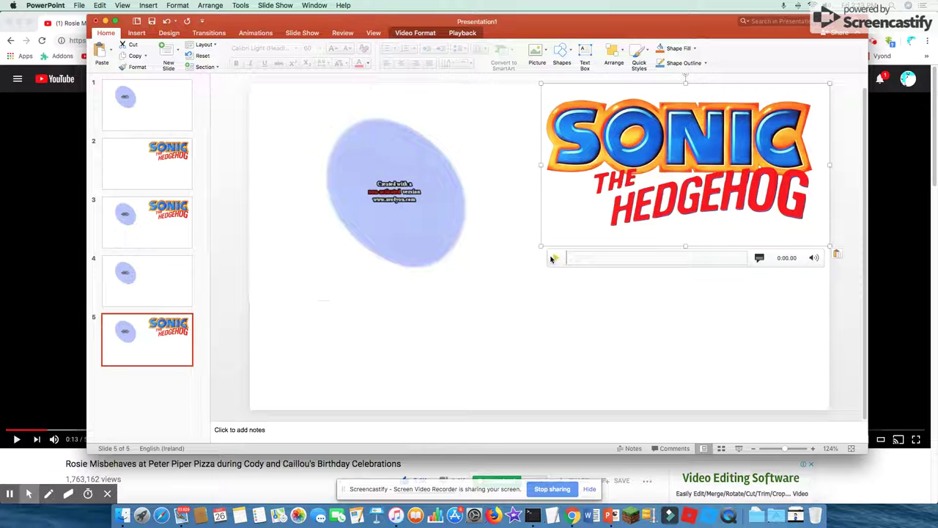
click(352, 261)
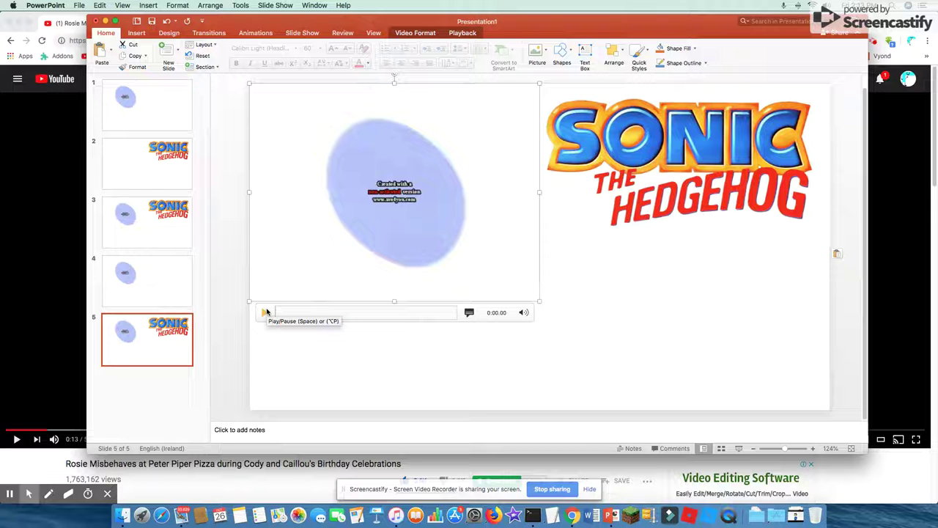
click(266, 312)
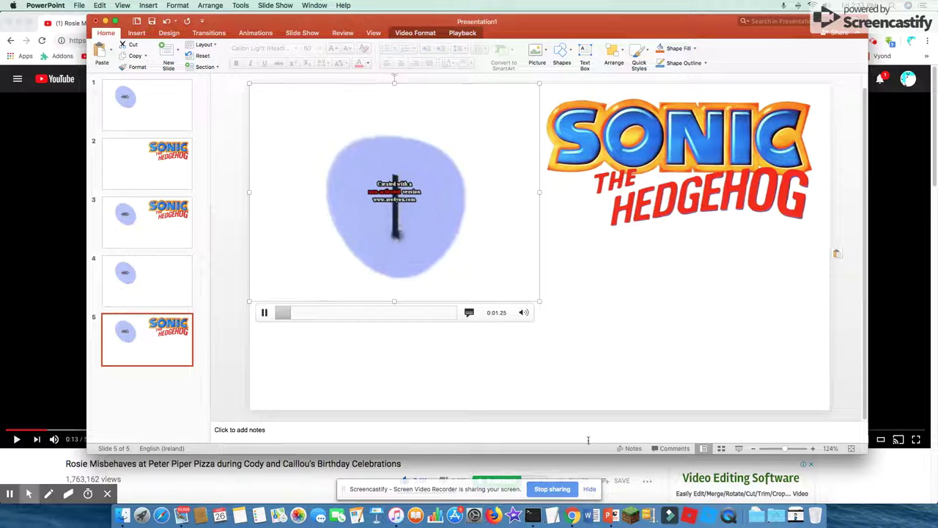